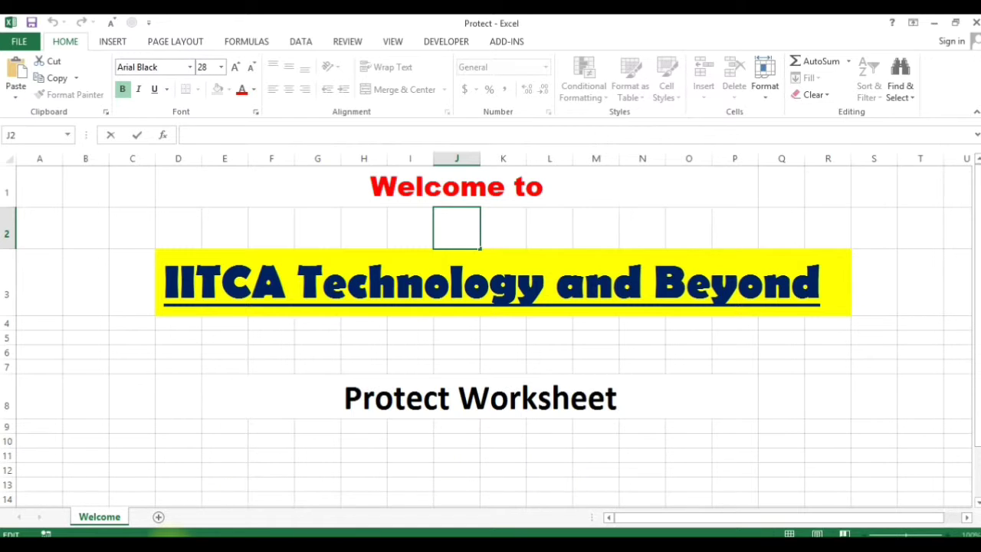
# - Protect the Welcome sheet with a password from Review > Protect Sheet, then retype it to confirm
pyautogui.rightClick(114, 519)
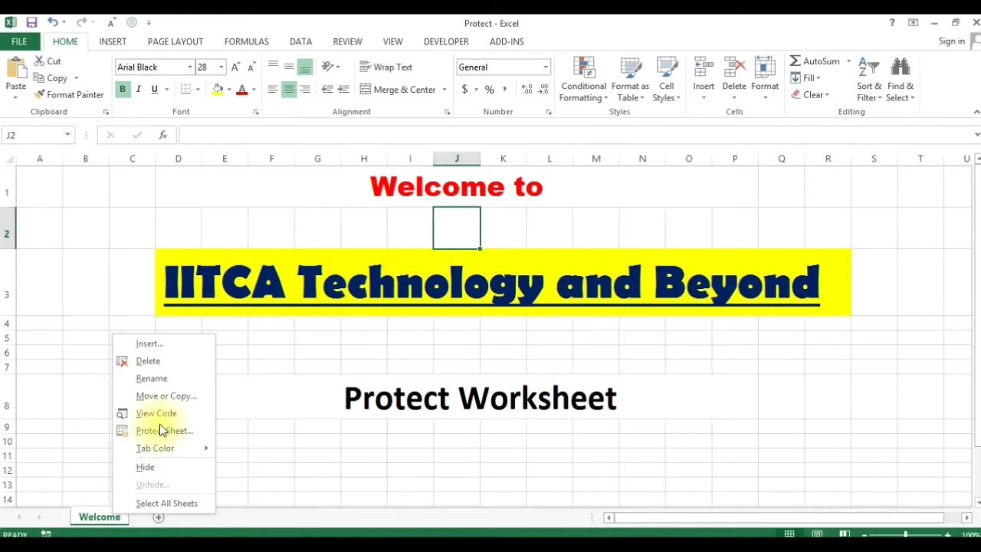
pyautogui.click(368, 469)
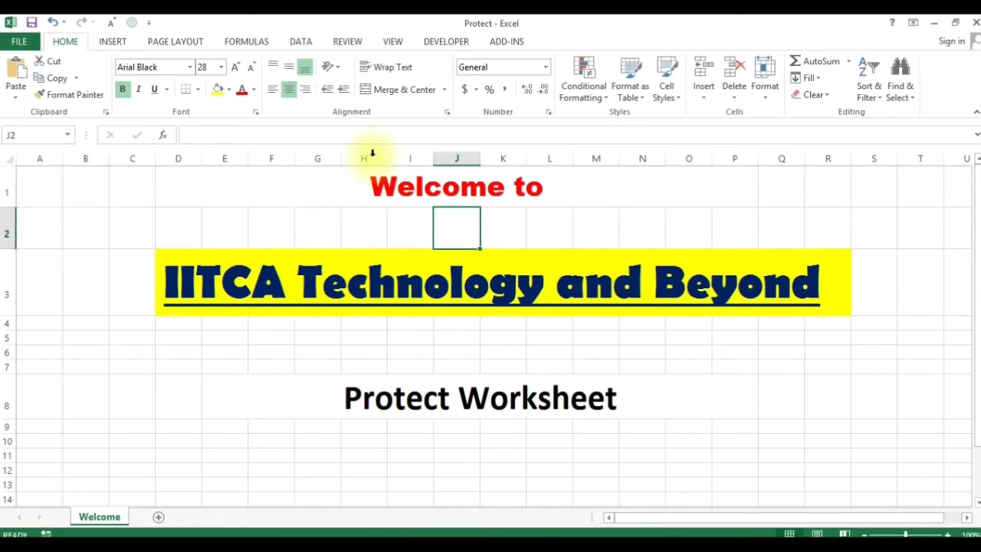
pyautogui.click(361, 42)
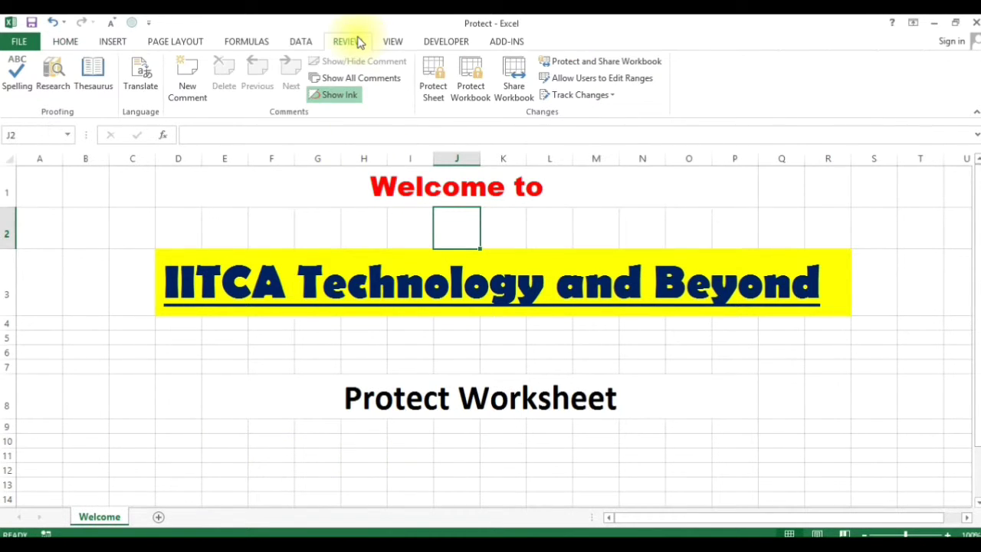
pyautogui.click(427, 97)
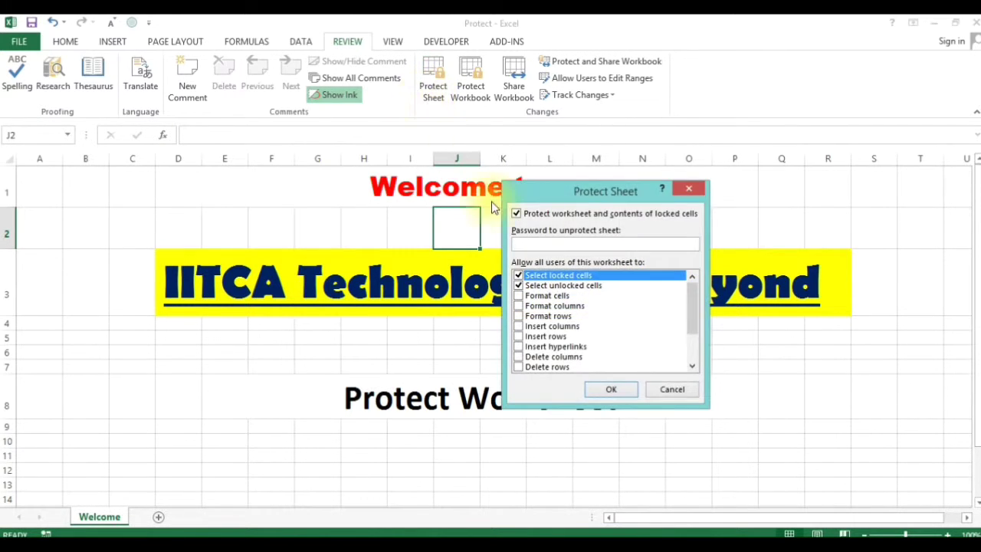
pyautogui.moveTo(557, 186); pyautogui.dragTo(746, 195)
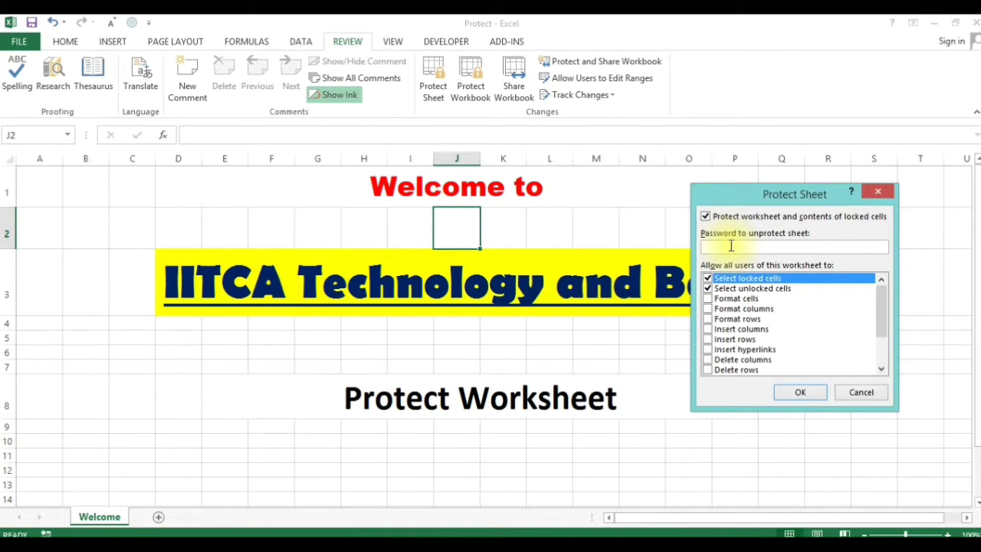
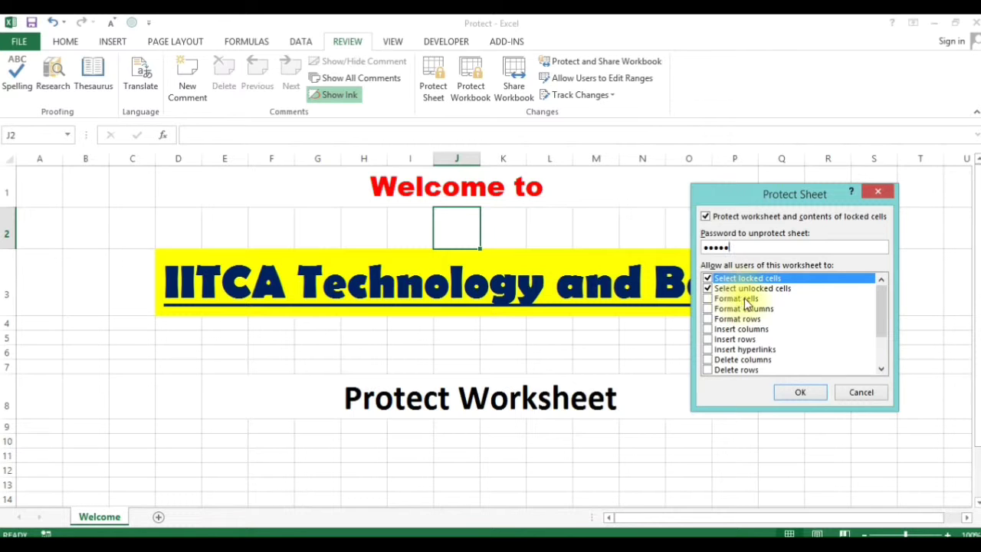
pyautogui.click(789, 392)
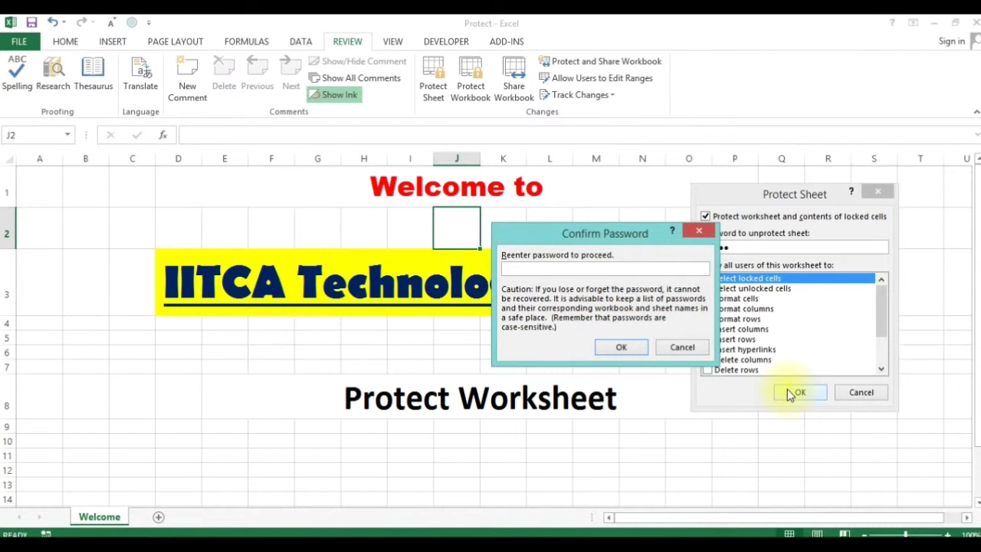
# - Confirm the password, then select cells L6, the title cell, F11, H10, I11, J10 and K11
pyautogui.click(641, 351)
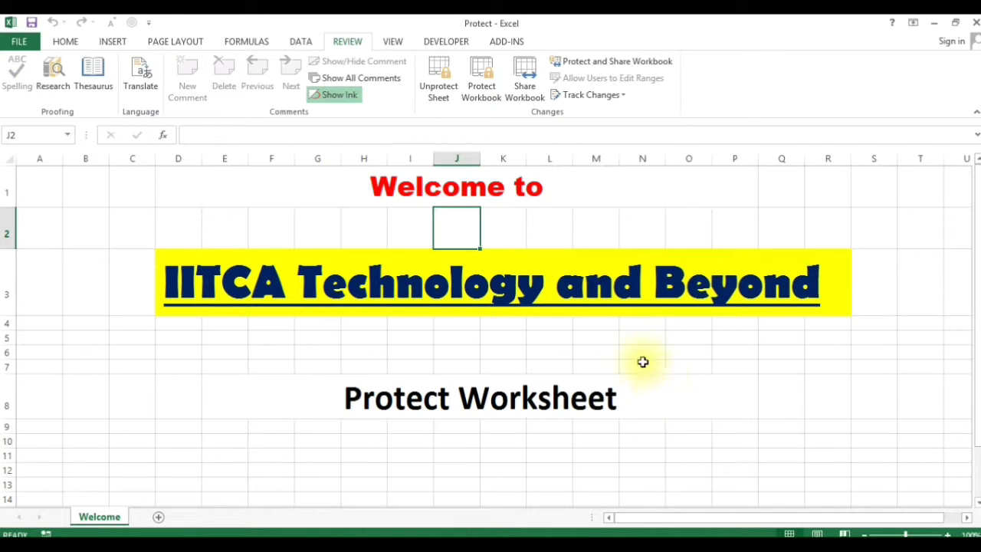
pyautogui.click(567, 350)
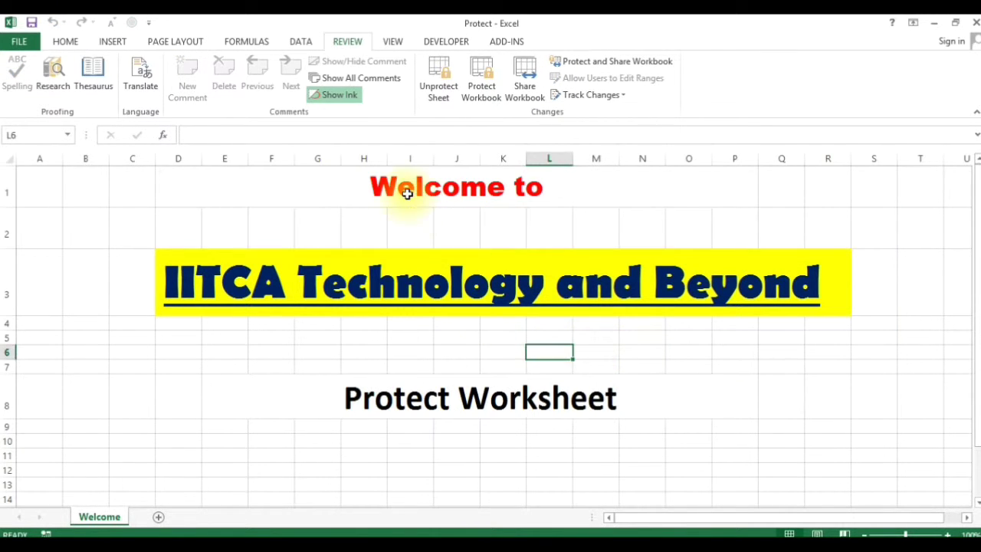
pyautogui.click(233, 390)
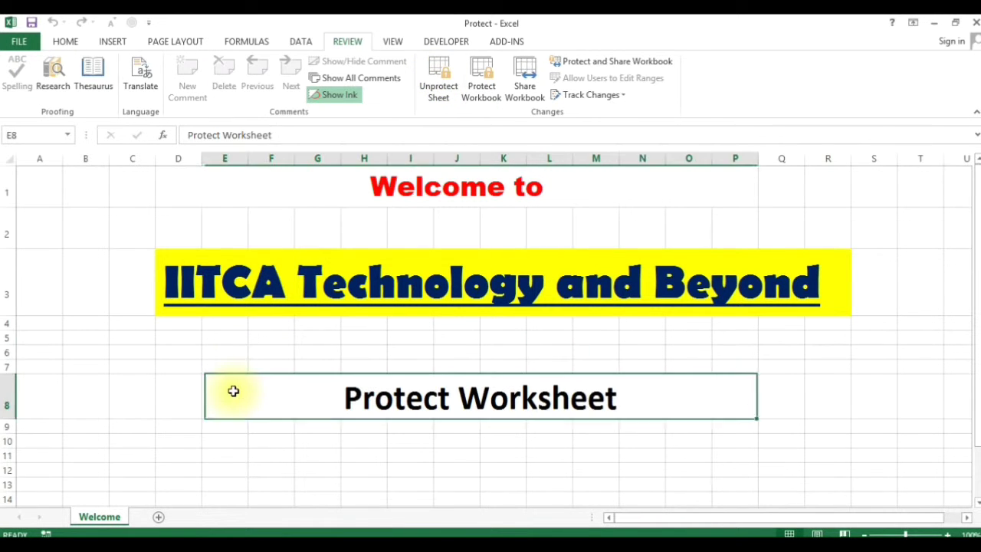
pyautogui.click(269, 453)
pyautogui.click(377, 443)
pyautogui.click(422, 452)
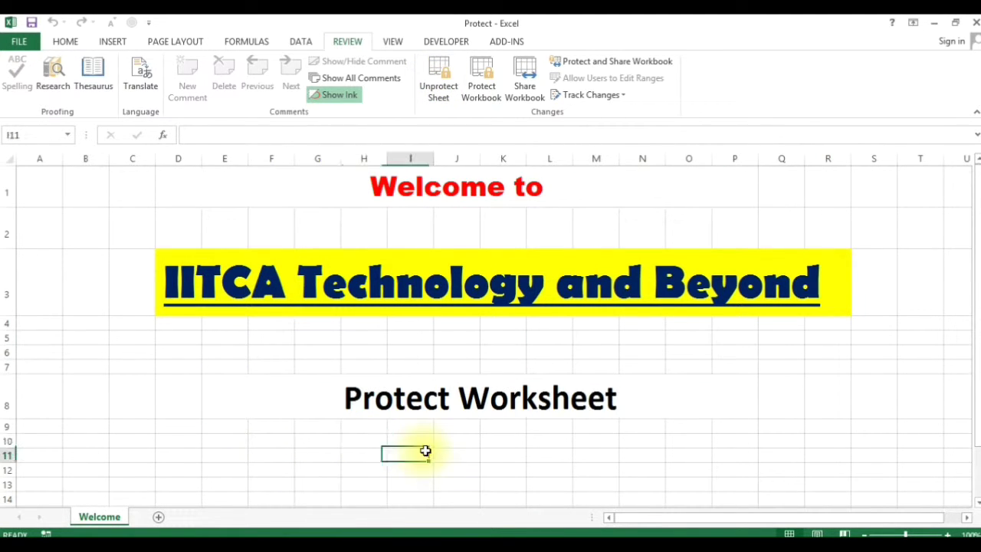
pyautogui.click(464, 444)
pyautogui.click(505, 453)
# - Try editing cell L10 and dismiss the protected-sheet warning
pyautogui.click(579, 484)
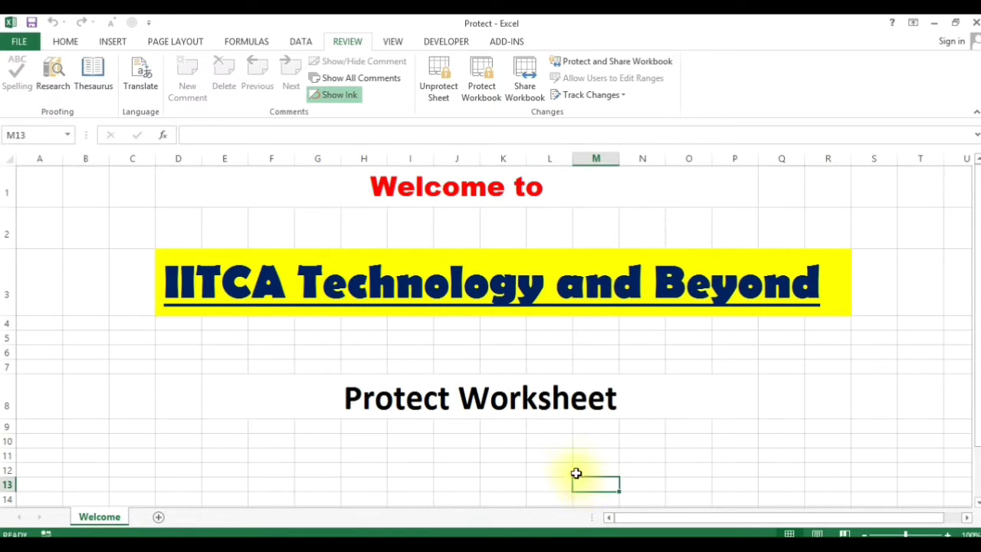
pyautogui.click(552, 445)
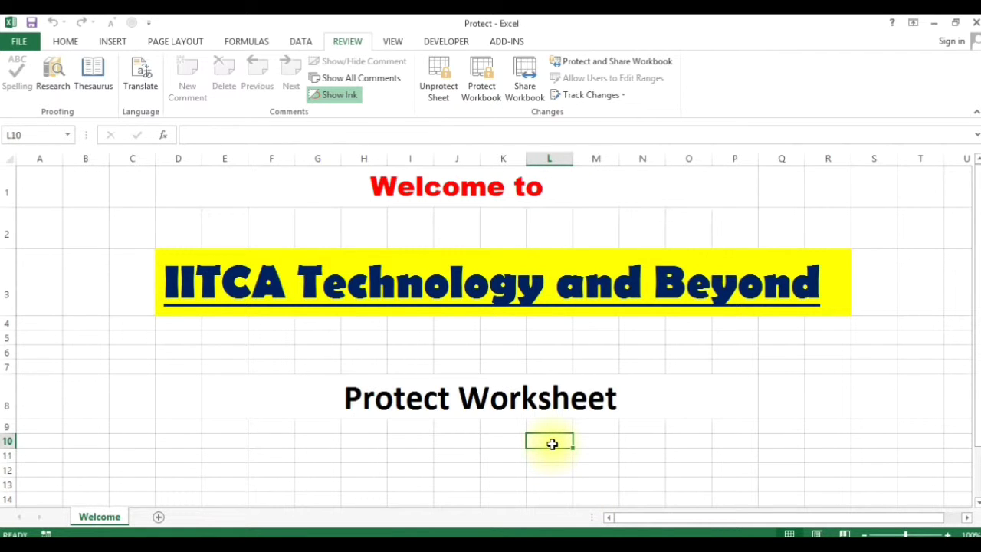
pyautogui.doubleClick(552, 444)
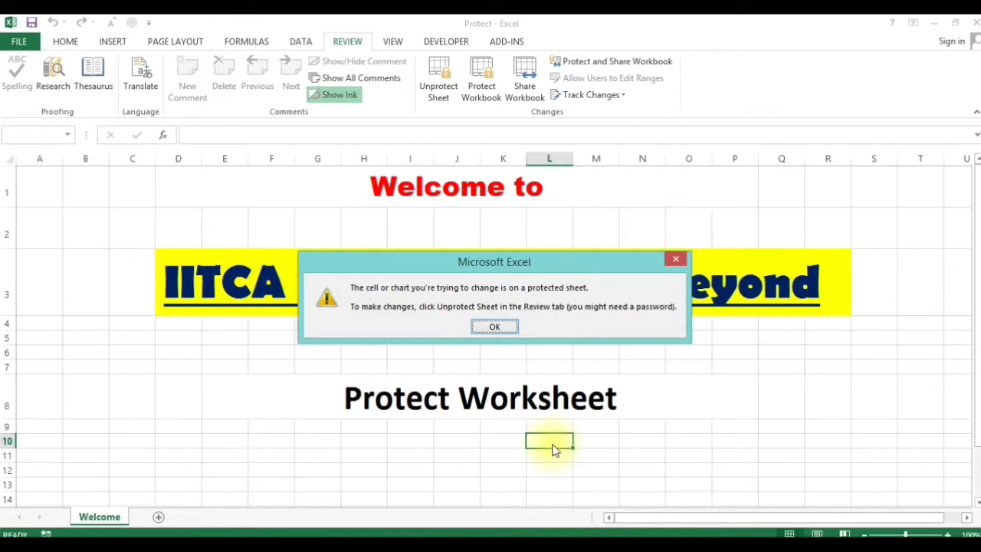
pyautogui.click(495, 329)
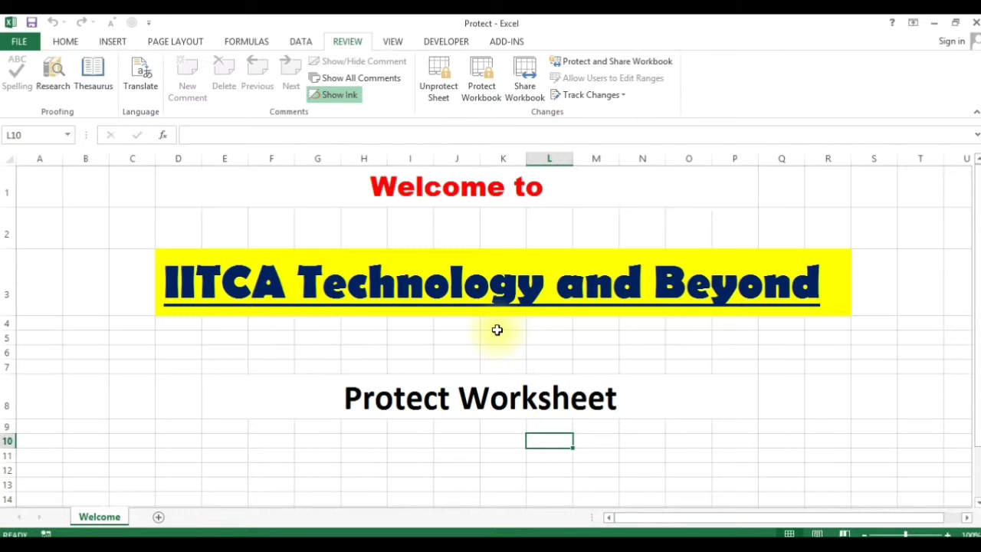
# - Unprotect the Welcome sheet by entering its password in Review > Unprotect Sheet
pyautogui.click(442, 88)
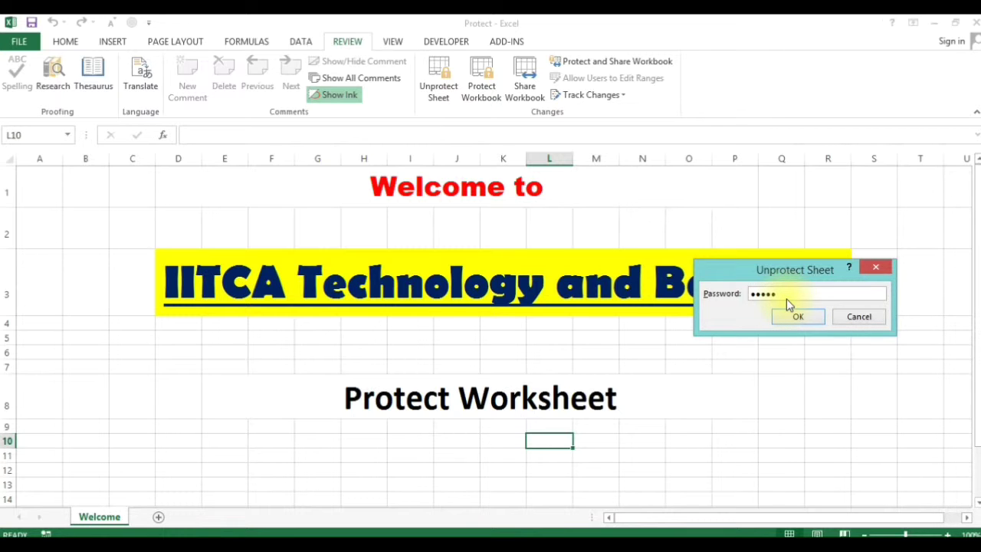
pyautogui.click(791, 320)
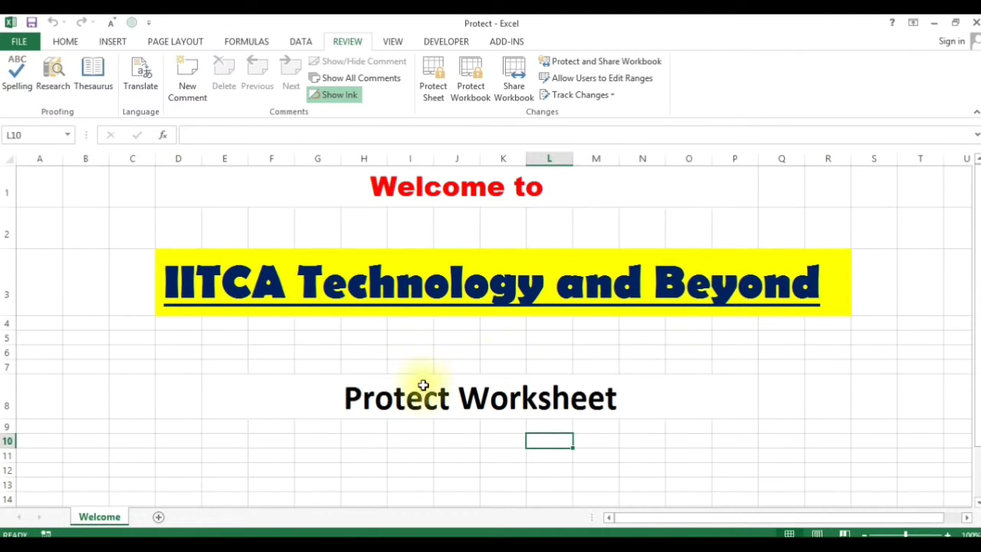
# - Open the Protect Worksheet title cell for editing to confirm it is editable
pyautogui.click(631, 391)
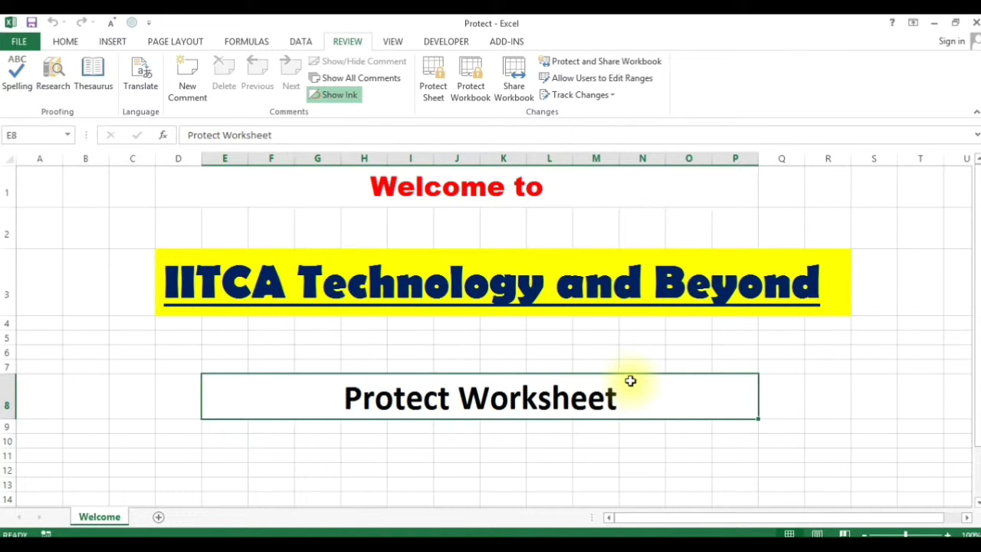
pyautogui.doubleClick(630, 380)
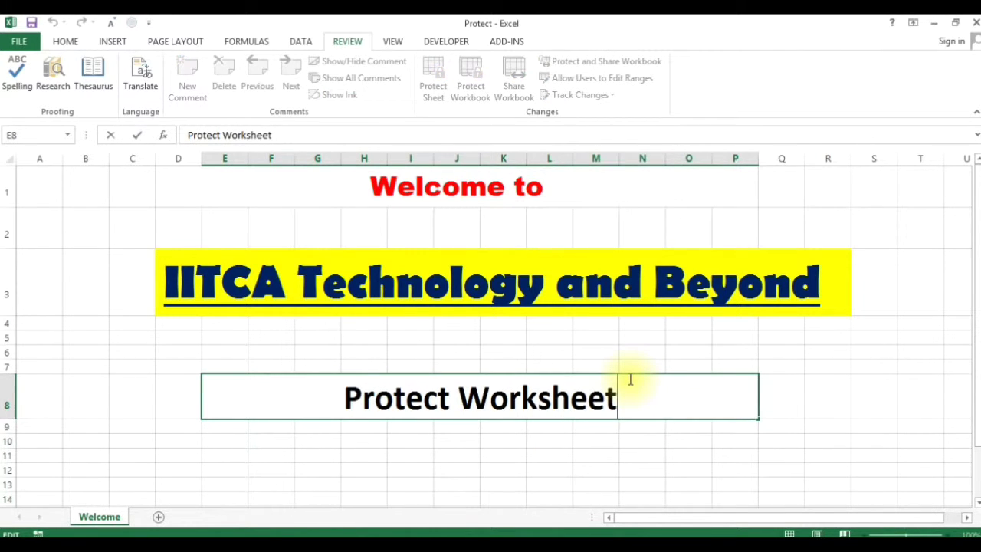
pyautogui.click(604, 443)
# - Enter 'hkjhhooh' in K12, then delete it to leave the cell empty
pyautogui.click(489, 467)
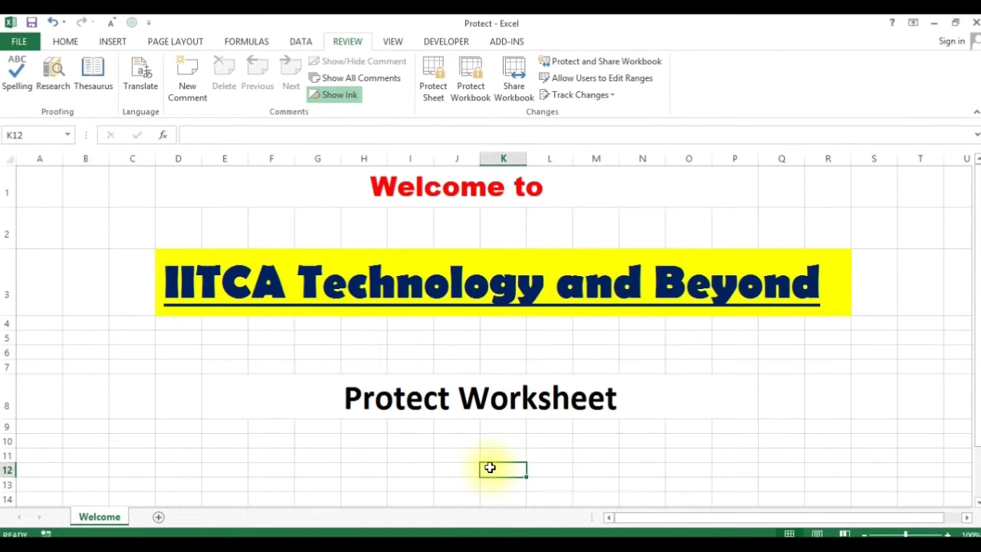
pyautogui.write('hkjhhooh')
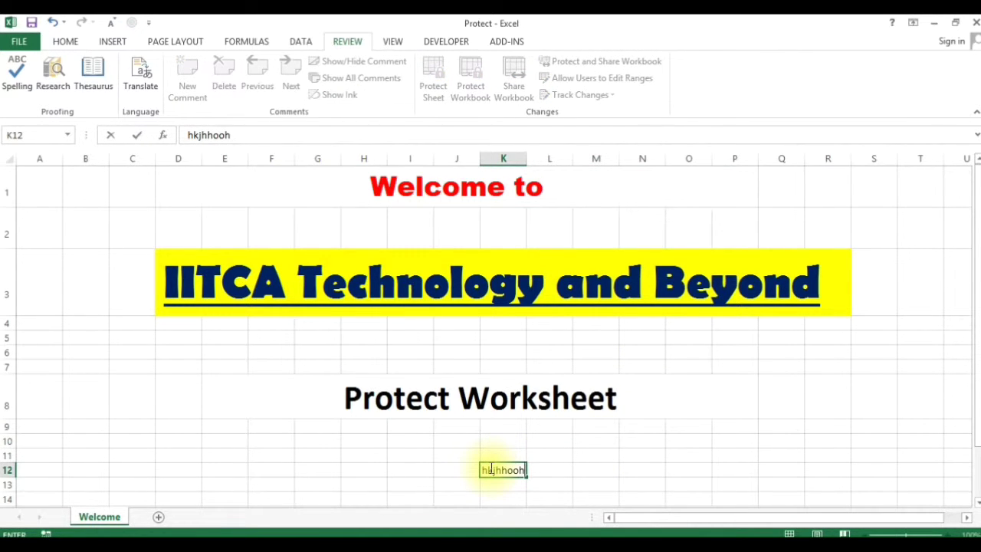
pyautogui.press('Return')
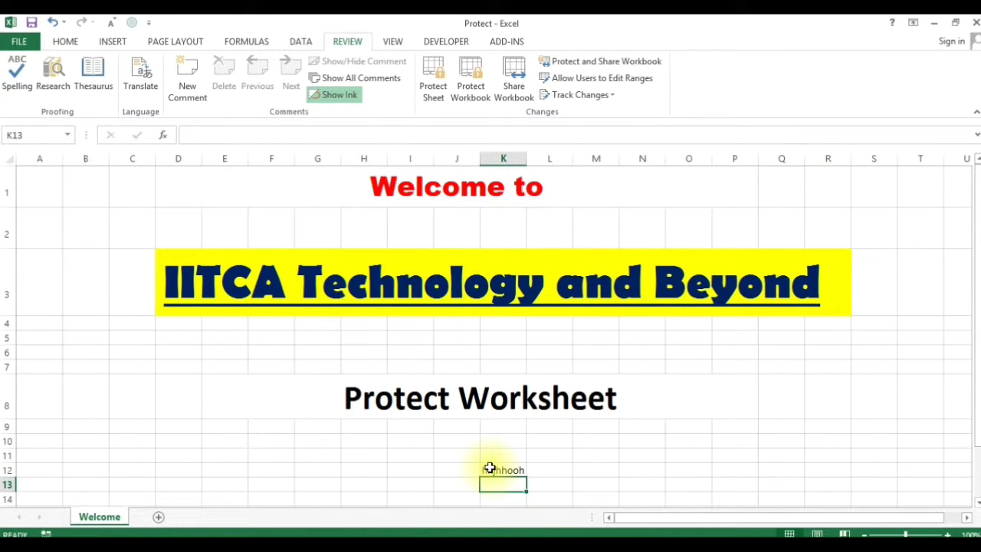
pyautogui.click(489, 468)
pyautogui.press('Delete')
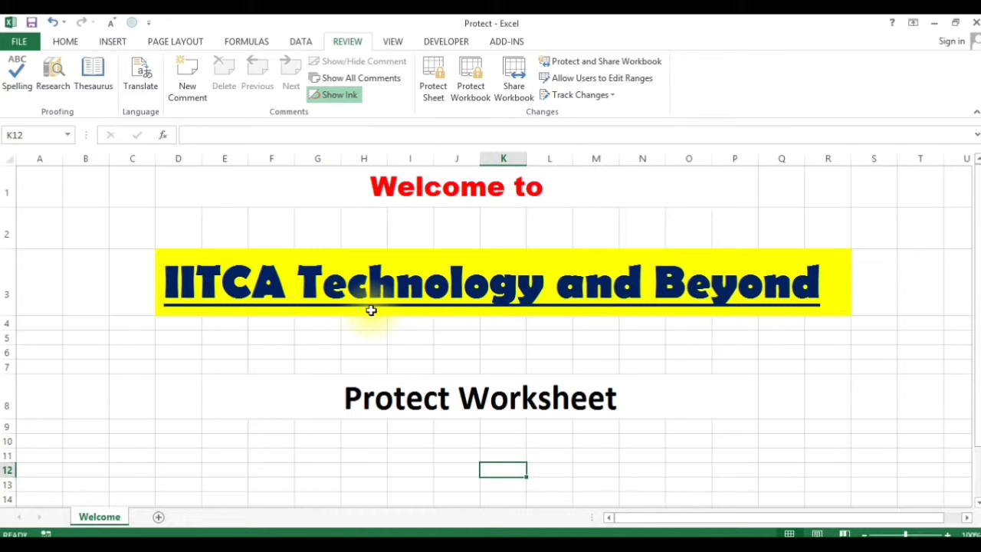
pyautogui.rightClick(106, 518)
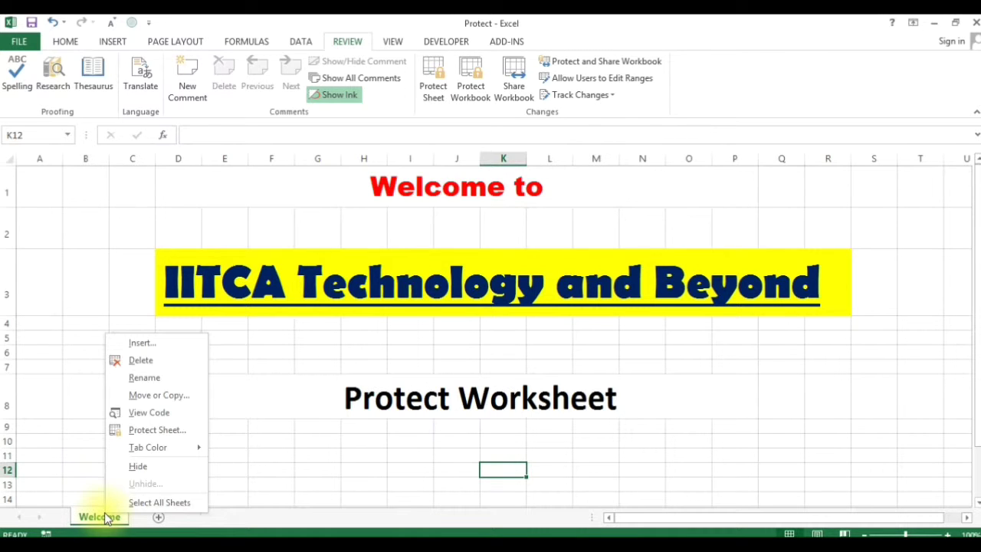
pyautogui.click(162, 429)
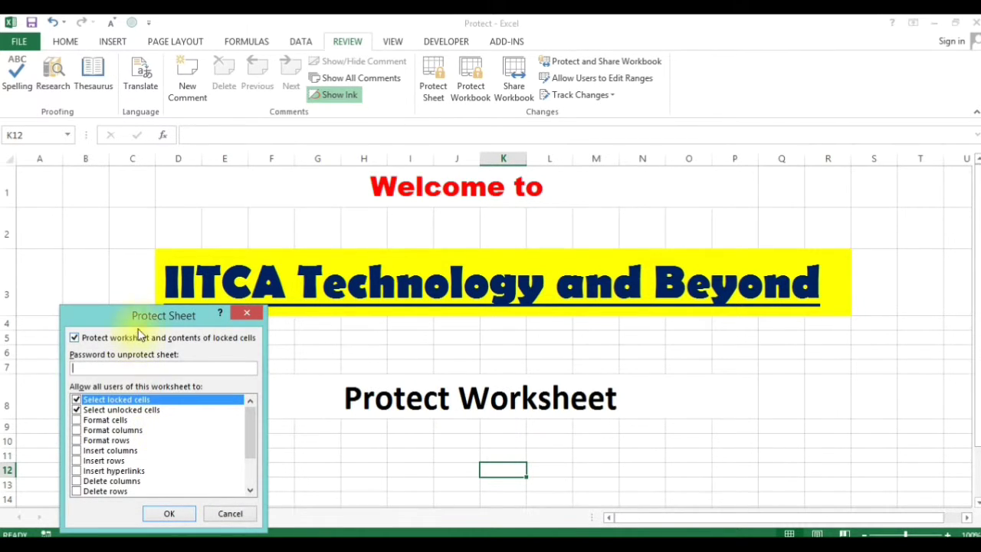
pyautogui.moveTo(144, 318); pyautogui.dragTo(248, 272)
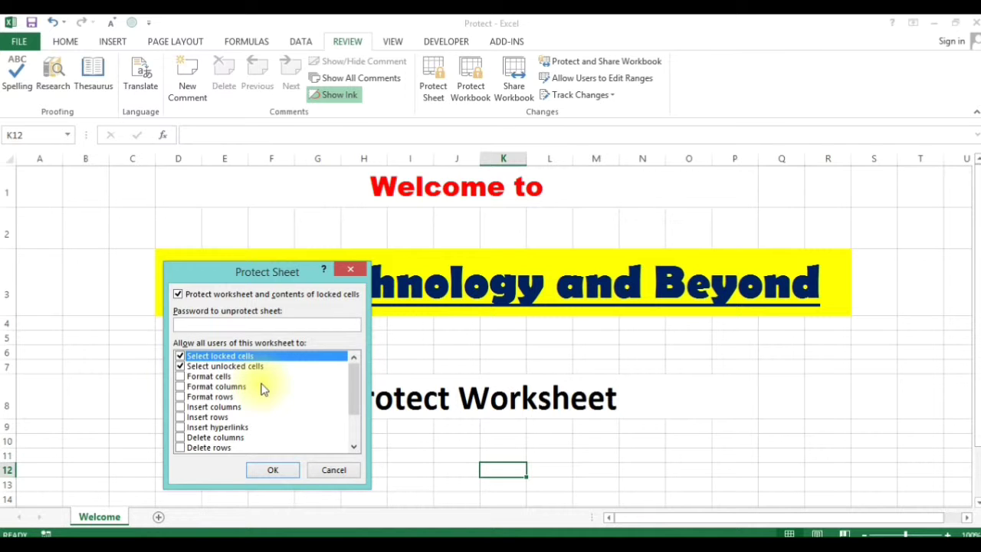
pyautogui.click(333, 469)
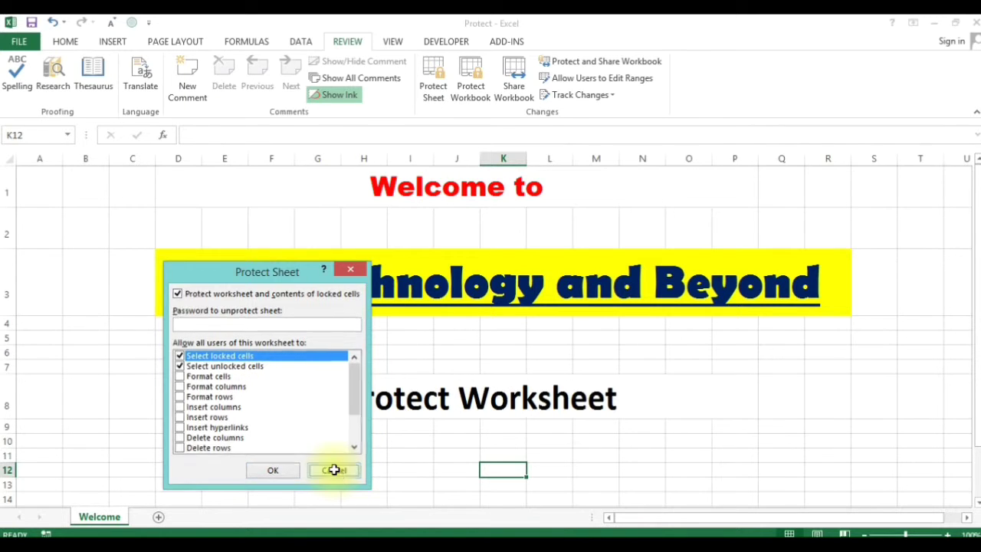